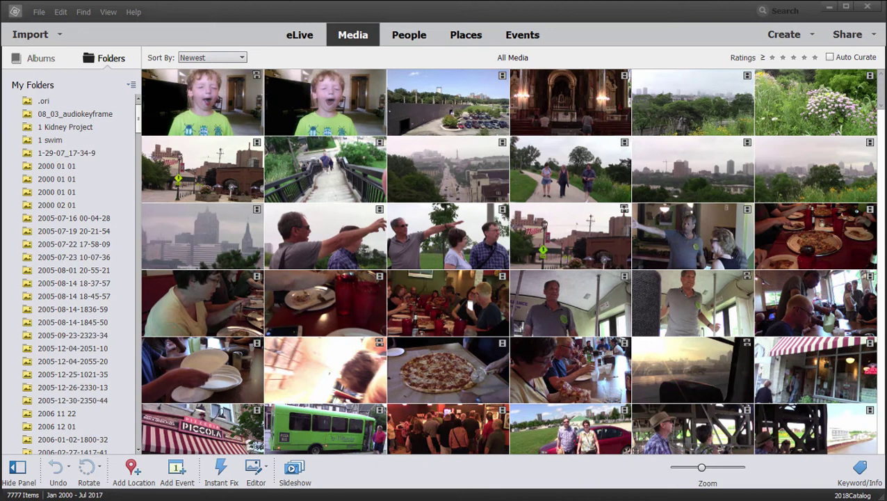
# Step: Select the crowd video, three living-room clips and the woman close-up in the grid
pyautogui.scroll(-3, 464, 298)
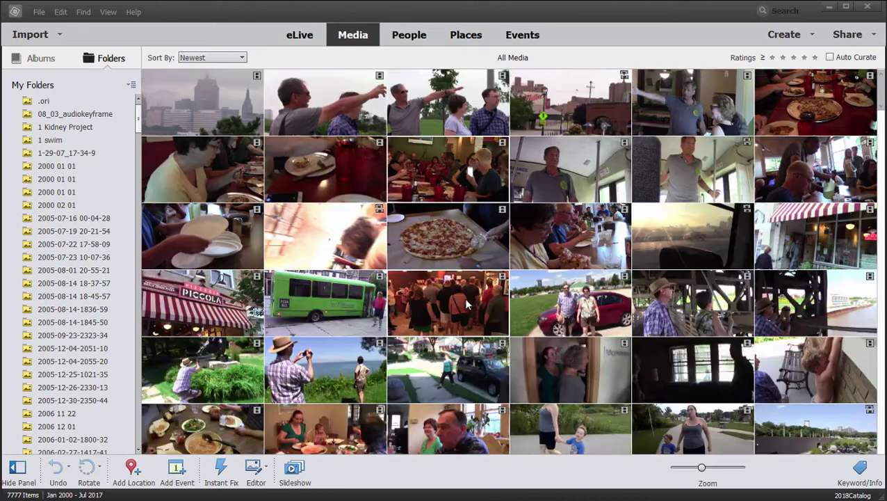
pyautogui.click(431, 294)
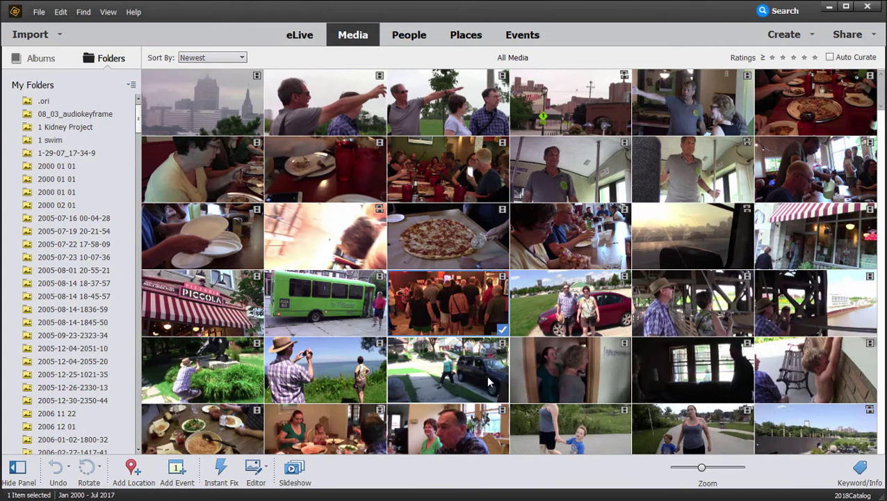
pyautogui.scroll(-4, 486, 374)
pyautogui.click(453, 247)
pyautogui.keyDown('ctrl'); pyautogui.click(563, 240); pyautogui.keyUp('ctrl')
pyautogui.keyDown('ctrl'); pyautogui.click(360, 297); pyautogui.keyUp('ctrl')
pyautogui.keyDown('ctrl'); pyautogui.click(281, 224); pyautogui.keyUp('ctrl')
# Step: Add the food photo and the dinner-table, woman-with-child, boy-walking and second close-up clips; show the Create menu
pyautogui.keyDown('ctrl'); pyautogui.click(250, 165); pyautogui.keyUp('ctrl')
pyautogui.keyDown('ctrl'); pyautogui.click(326, 170); pyautogui.keyUp('ctrl')
pyautogui.keyDown('ctrl'); pyautogui.click(700, 184); pyautogui.keyUp('ctrl')
pyautogui.keyDown('ctrl'); pyautogui.click(593, 168); pyautogui.keyUp('ctrl')
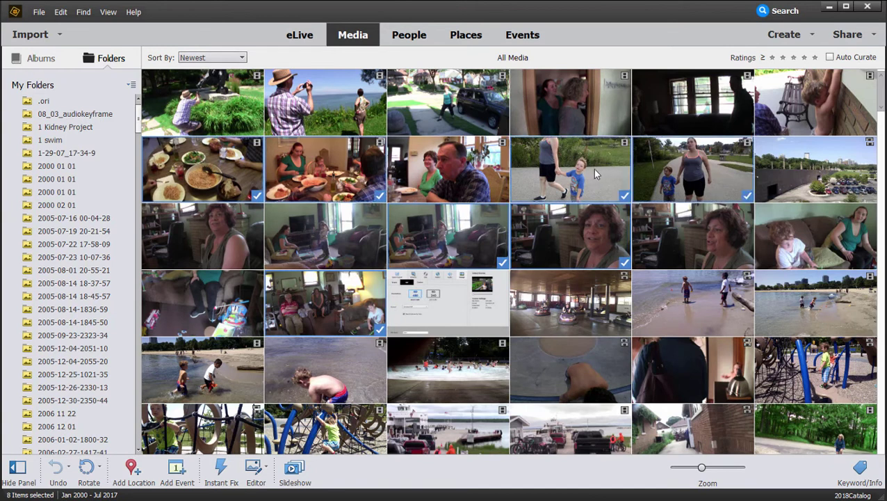
pyautogui.keyDown('ctrl'); pyautogui.click(666, 248); pyautogui.keyUp('ctrl')
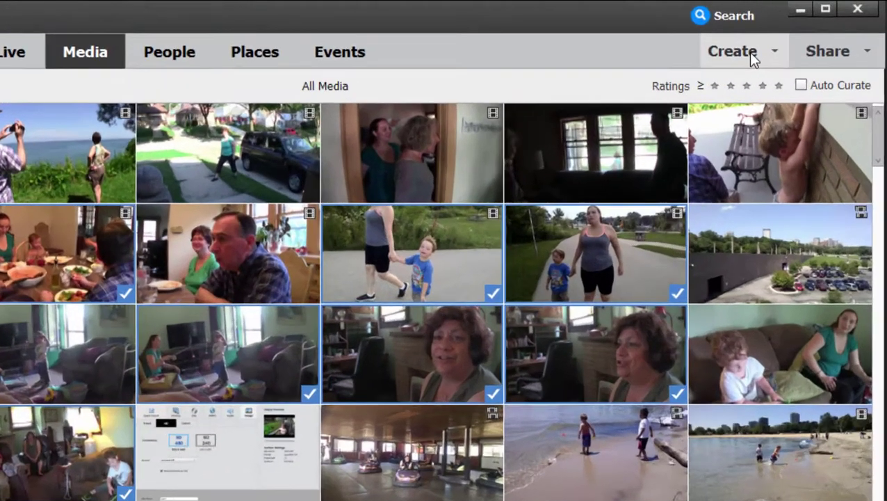
pyautogui.click(797, 40)
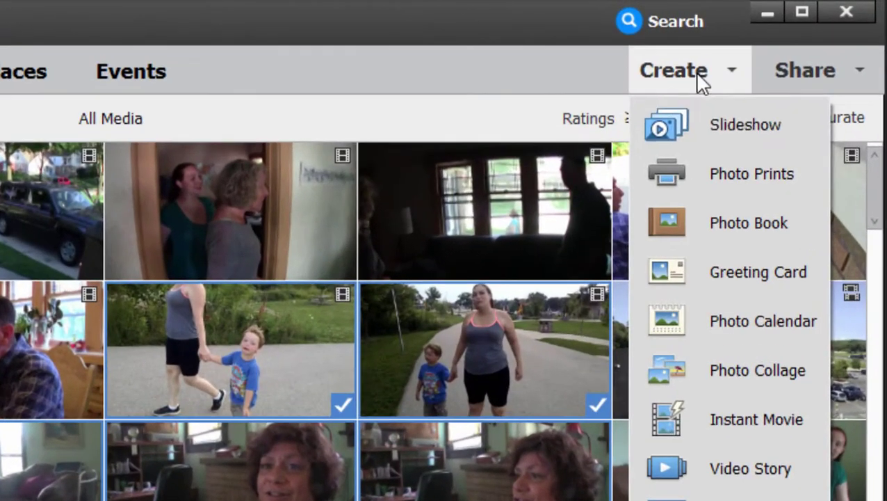
# Step: Create a slideshow from the nine selected photos and clips
pyautogui.click(799, 59)
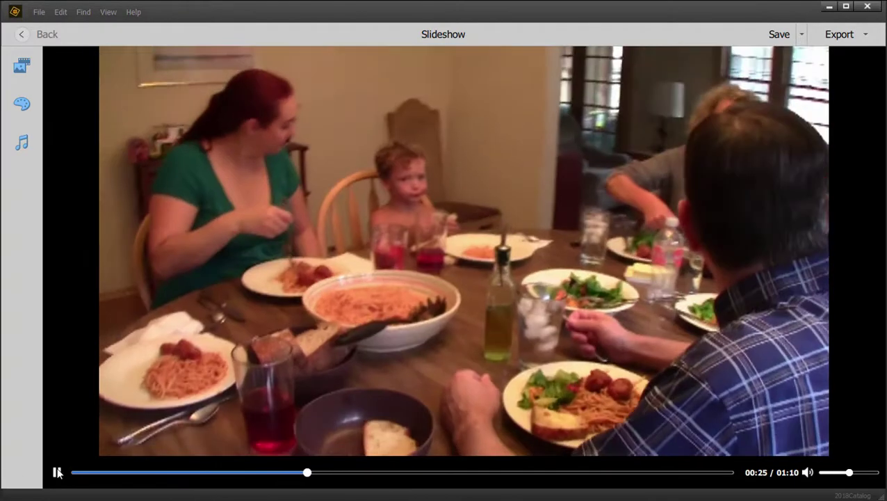
# Step: Pause the preview and list the slideshow's 10 media items, headed by the Memories title slide
pyautogui.click(58, 472)
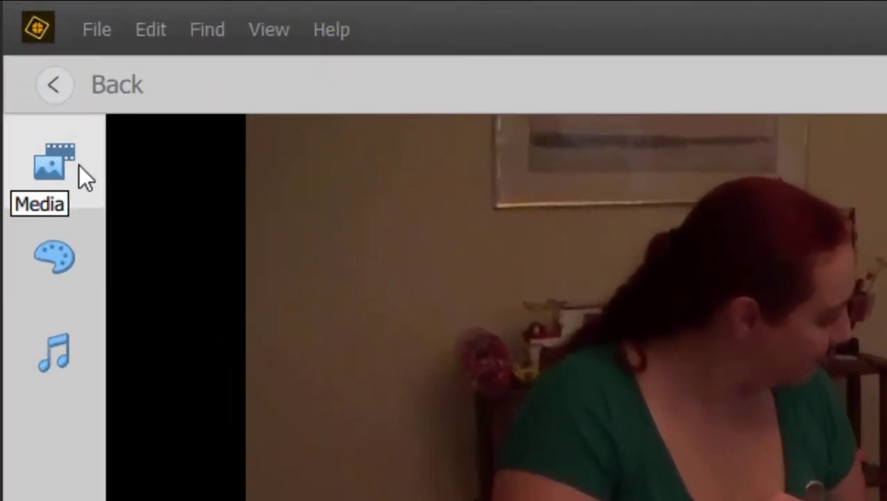
pyautogui.click(80, 166)
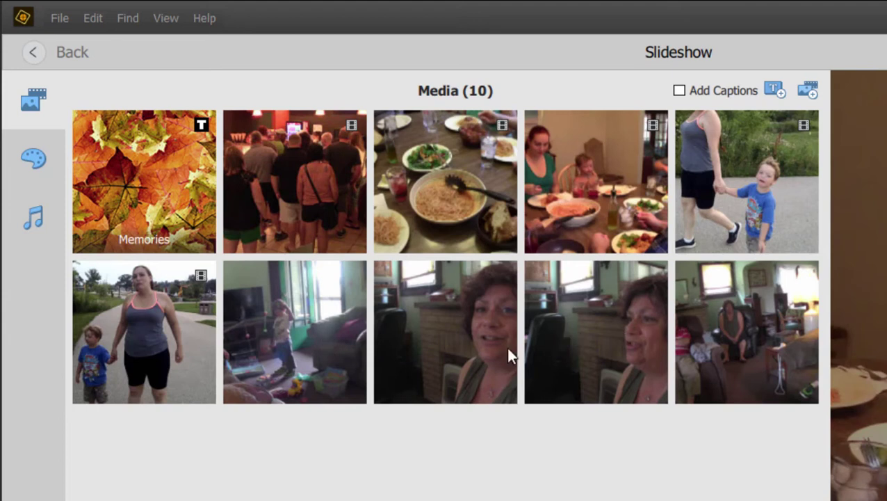
# Step: Move the girl-in-living-room clip to second place and the other living-room clip to fourth
pyautogui.click(295, 324)
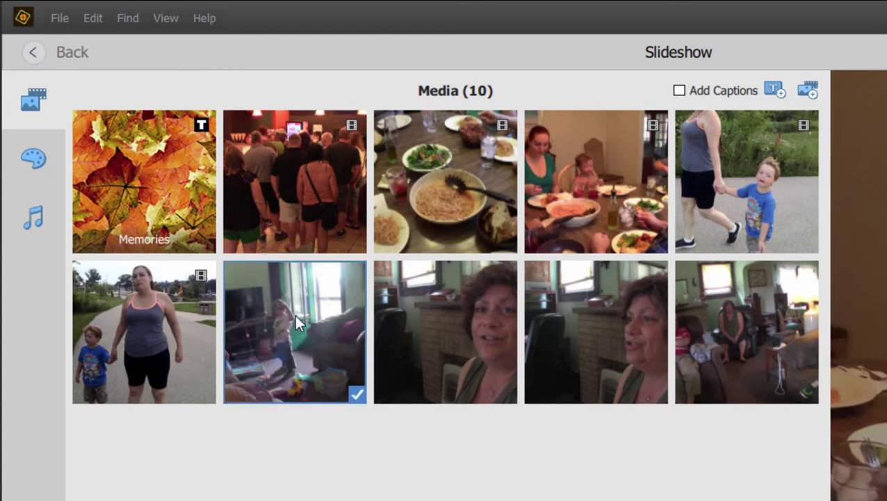
pyautogui.moveTo(294, 317); pyautogui.dragTo(233, 185)
pyautogui.click(701, 302)
pyautogui.moveTo(712, 308); pyautogui.dragTo(605, 226)
pyautogui.moveTo(530, 193); pyautogui.dragTo(531, 193)
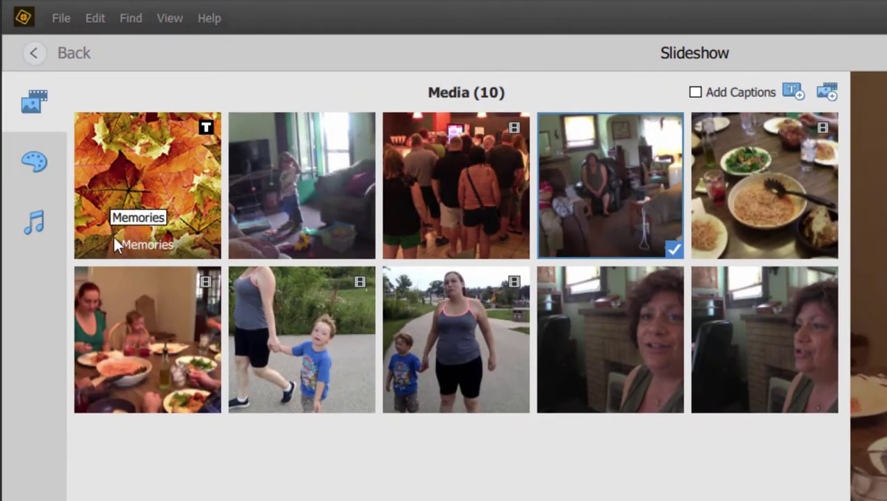
# Step: Change the title slide to 'Summer with the Family' with subtitle 'Having Fun' and save it
pyautogui.click(151, 182)
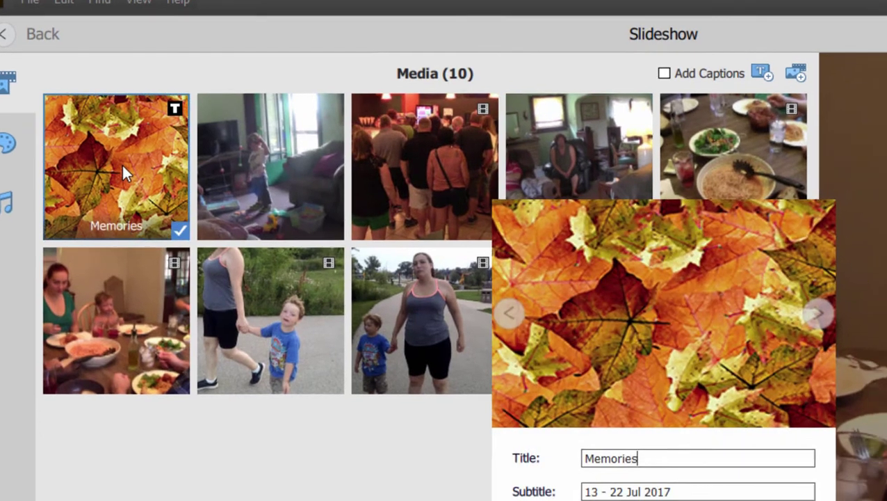
pyautogui.moveTo(467, 338); pyautogui.dragTo(369, 335)
pyautogui.write('Summer with the Family')
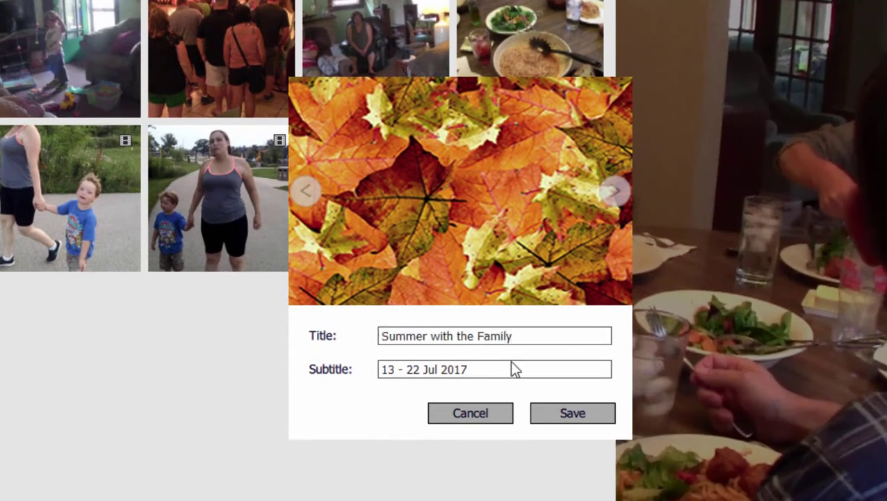
pyautogui.moveTo(507, 370); pyautogui.dragTo(185, 346)
pyautogui.write('Having Fun')
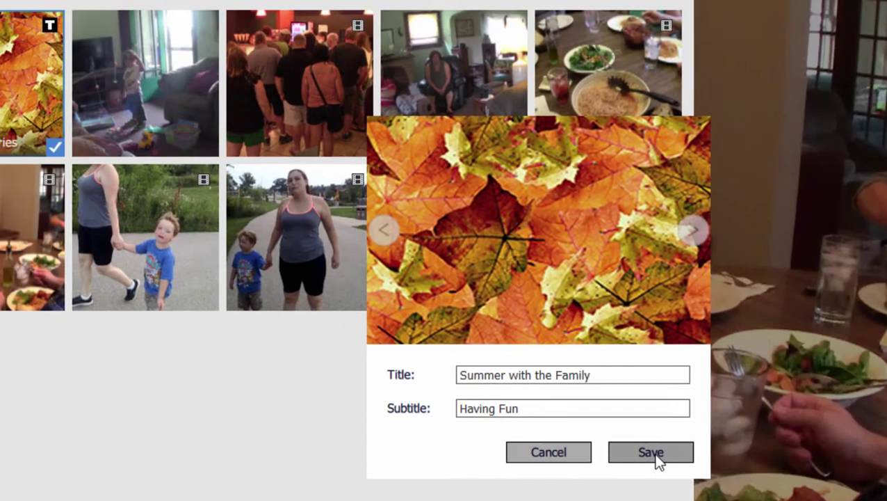
pyautogui.click(577, 415)
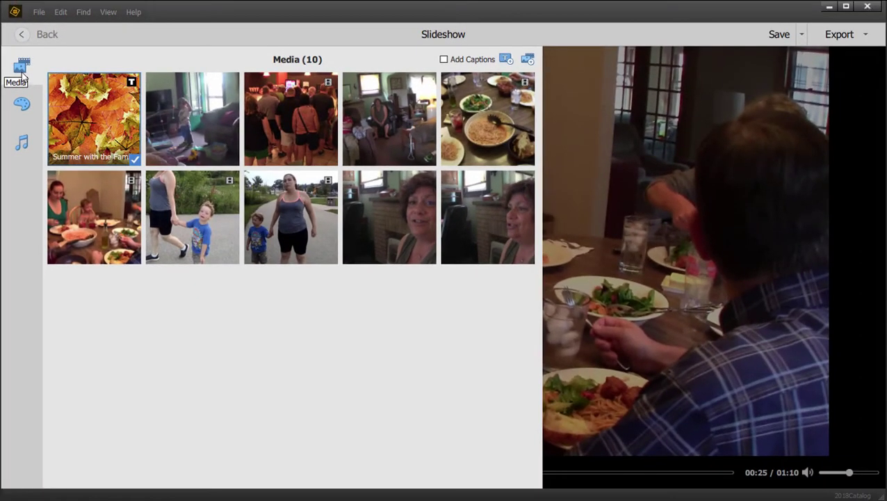
# Step: Collapse the media list and play the slideshow, pausing on the crowd clip at 00:10
pyautogui.click(22, 67)
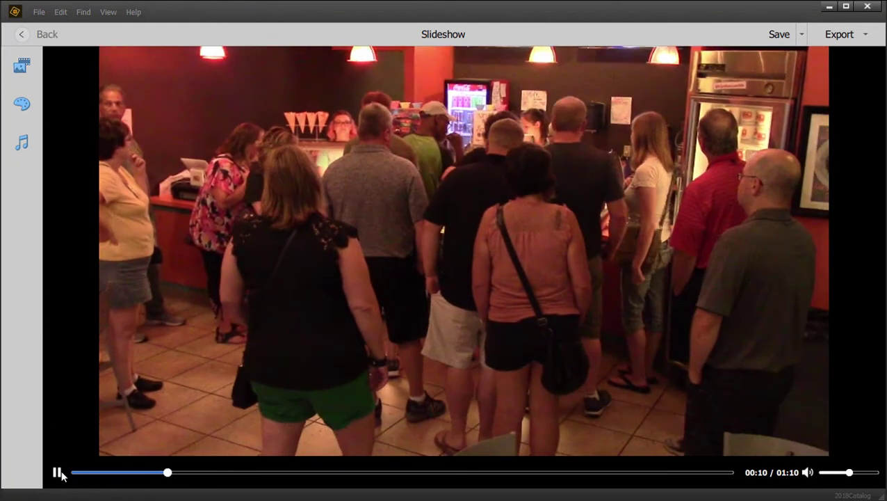
pyautogui.click(59, 472)
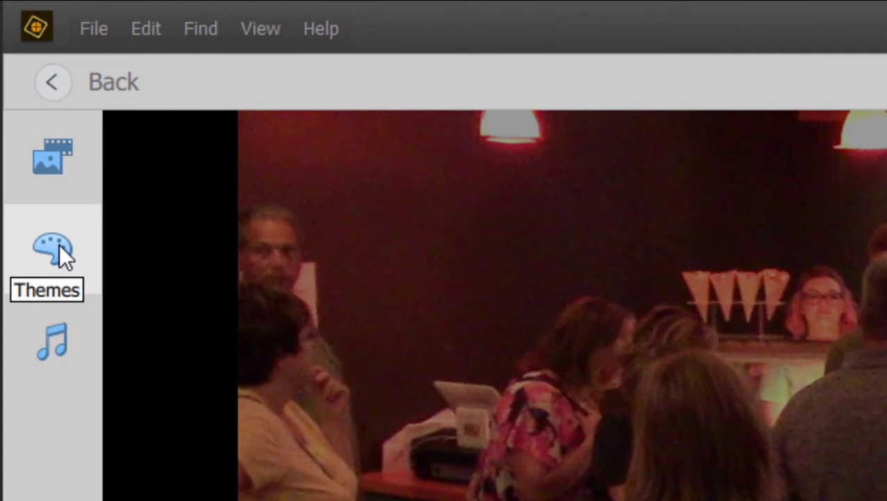
# Step: Apply the WaterColor theme and pause the now 01:18 preview to view its painted look
pyautogui.click(58, 243)
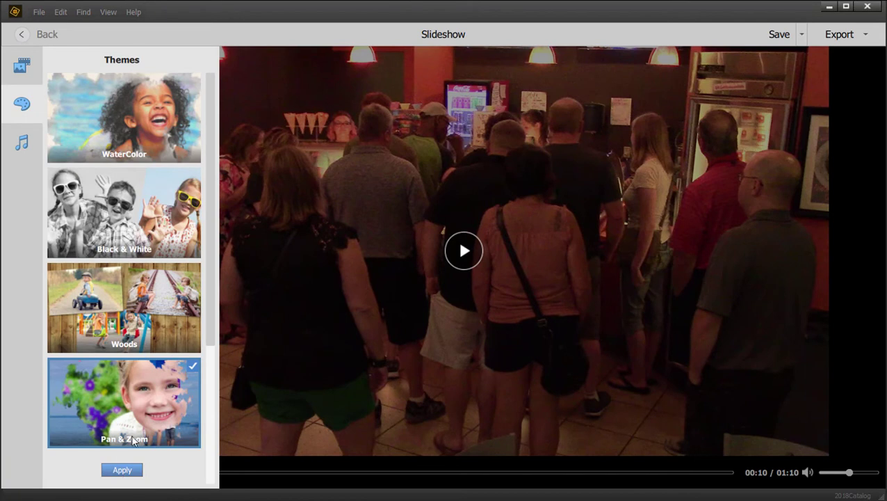
pyautogui.click(130, 121)
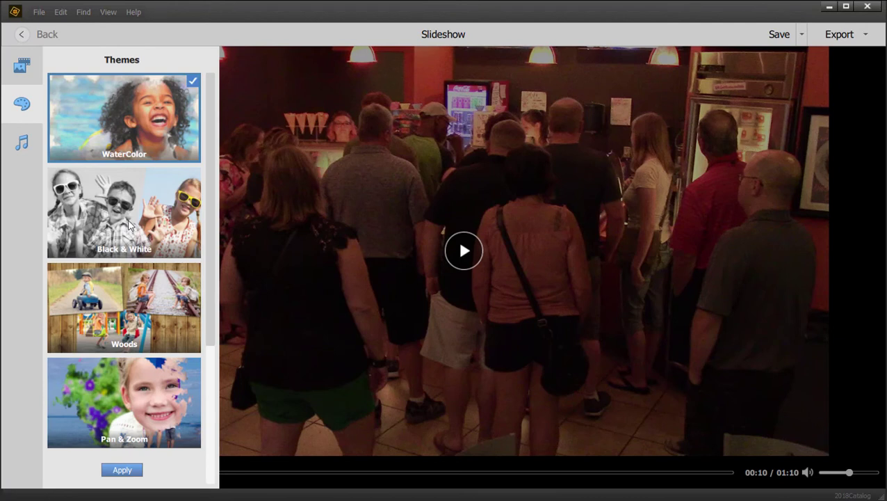
pyautogui.click(30, 109)
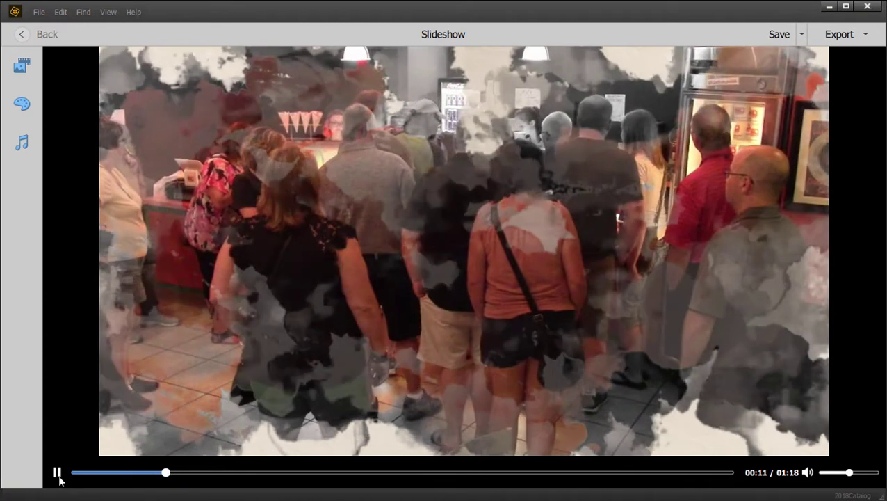
pyautogui.click(57, 473)
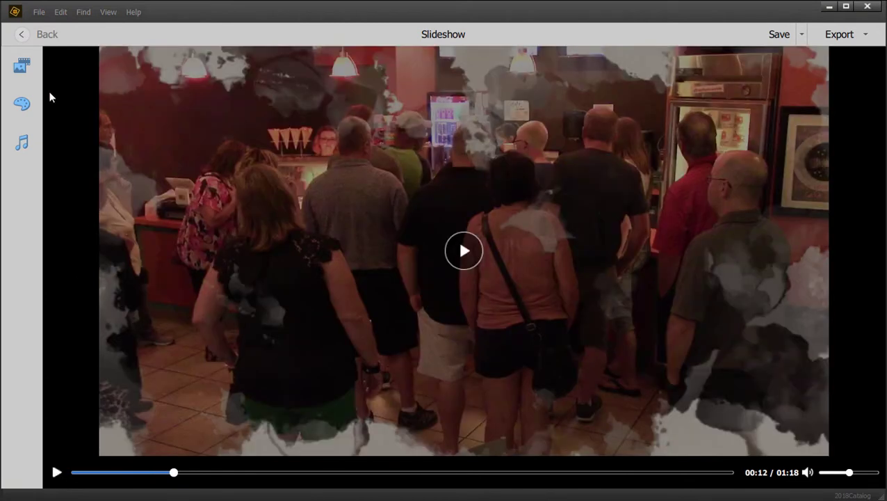
# Step: Show the slideshow's audio list, with Spin (03:56) as the only selected track
pyautogui.click(24, 141)
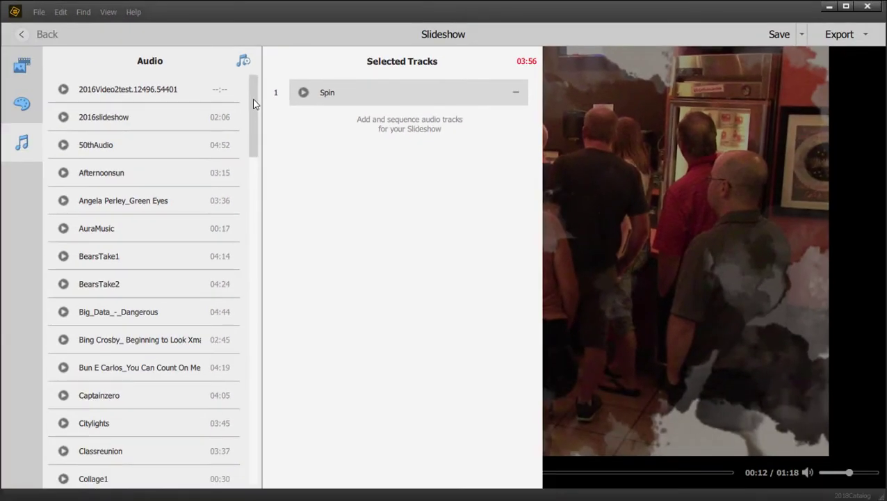
pyautogui.moveTo(253, 103); pyautogui.dragTo(283, 109)
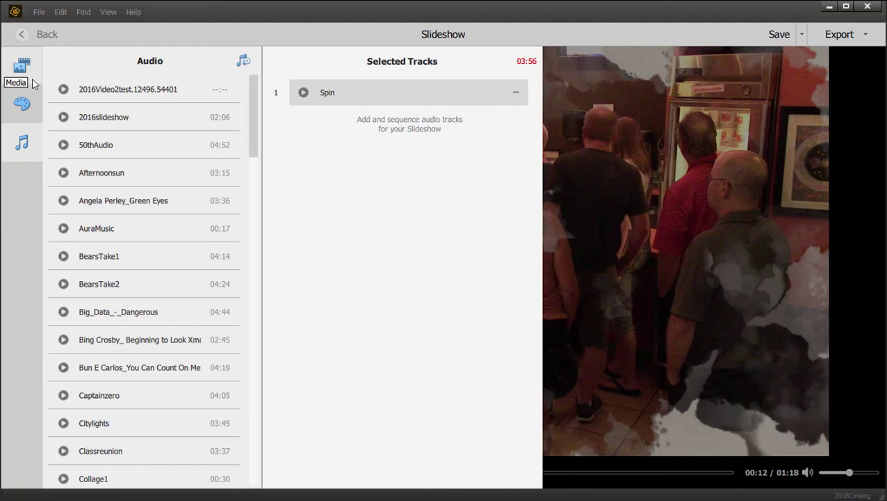
# Step: Reopen the themes list and select City Lights without applying it
pyautogui.click(28, 107)
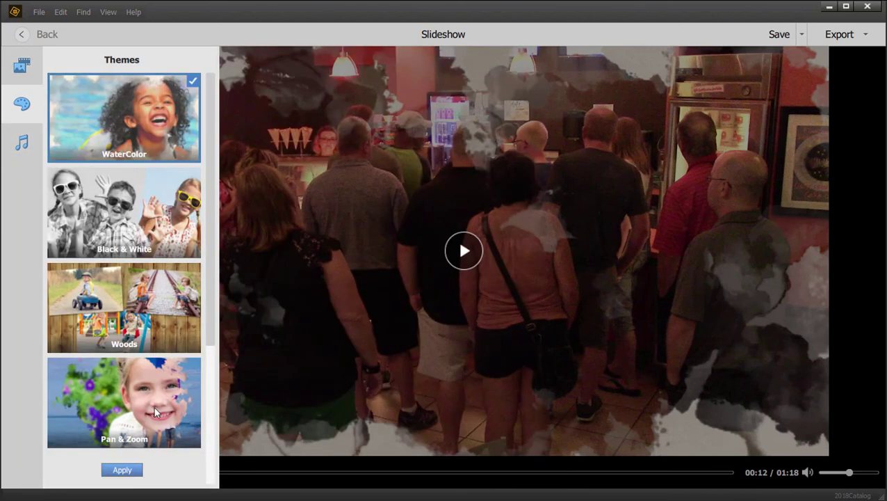
pyautogui.scroll(-3, 159, 386)
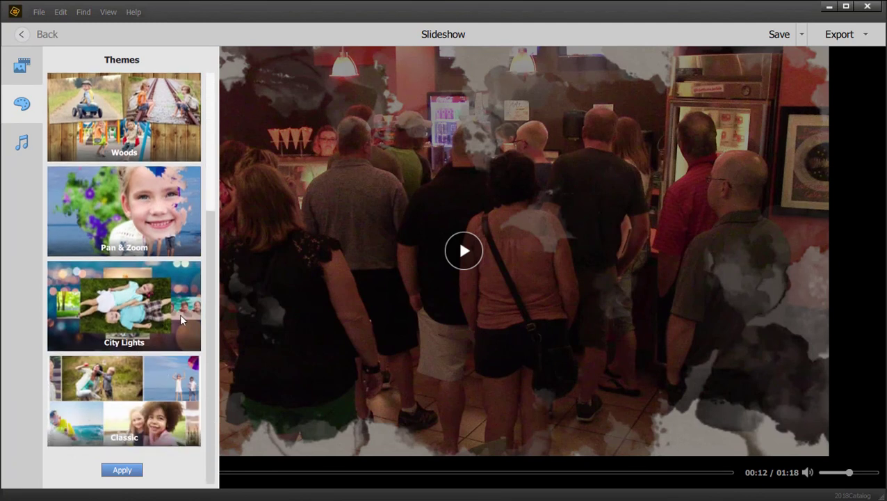
pyautogui.click(180, 316)
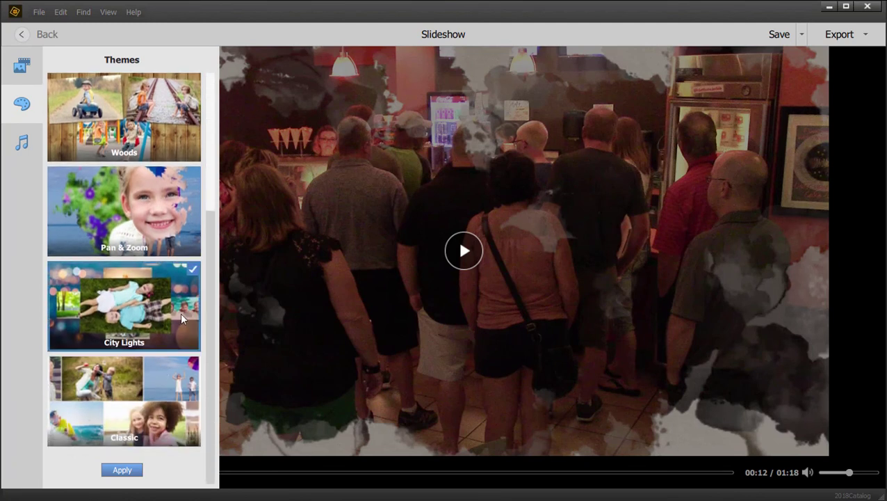